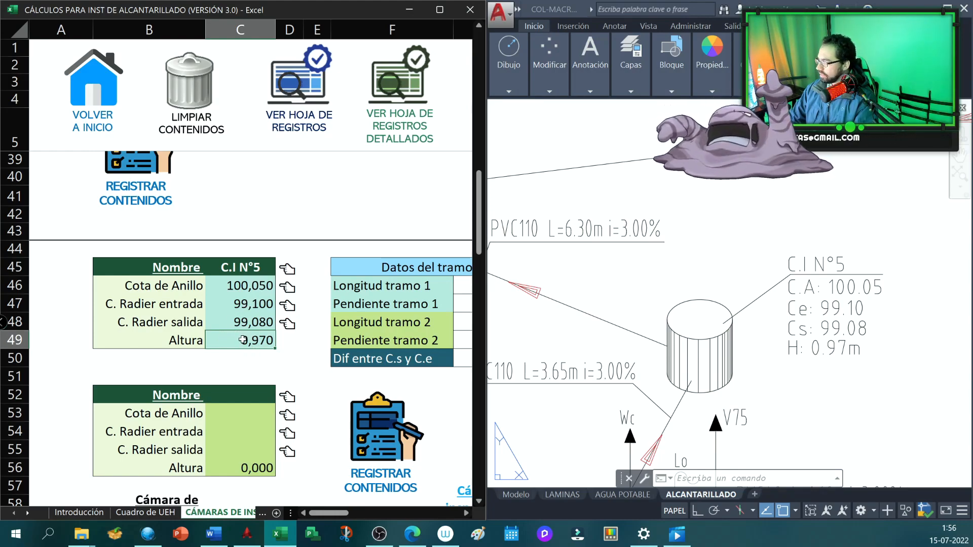
Enter the first section's data in Datos del tramo: Longitud tramo 1 as 6,3 and Pendiente tramo 1 as 3%
click(535, 314)
drag(547, 307, 701, 349)
click(397, 285)
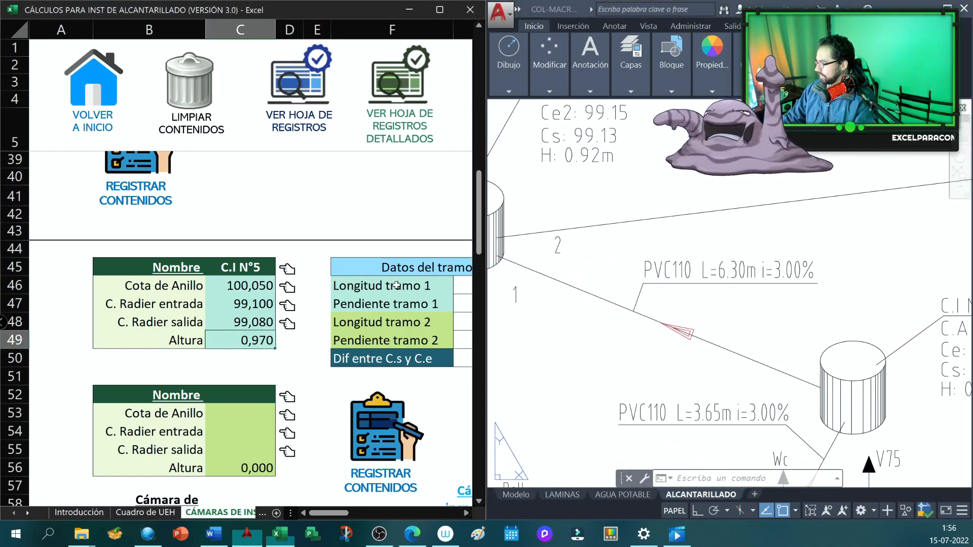
scroll(396, 286, right, 2)
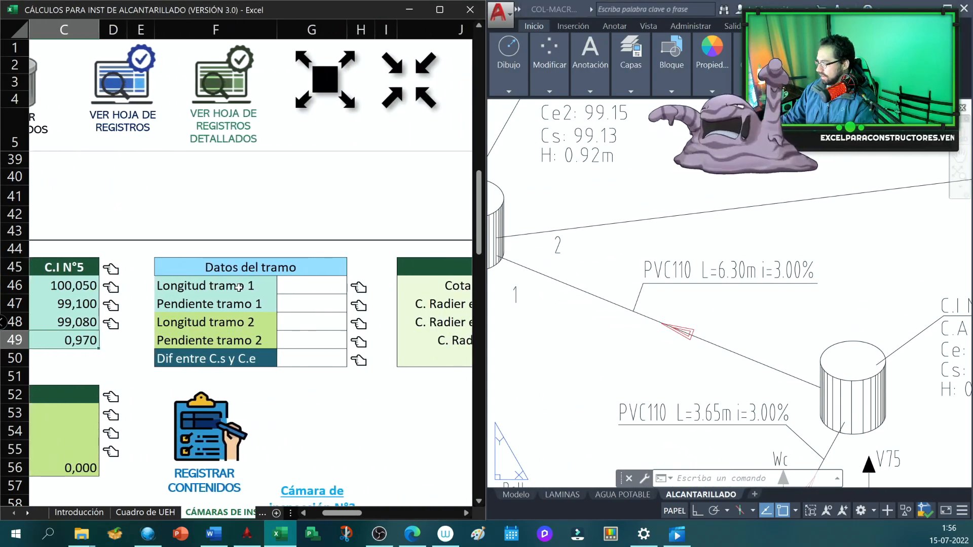
click(286, 286)
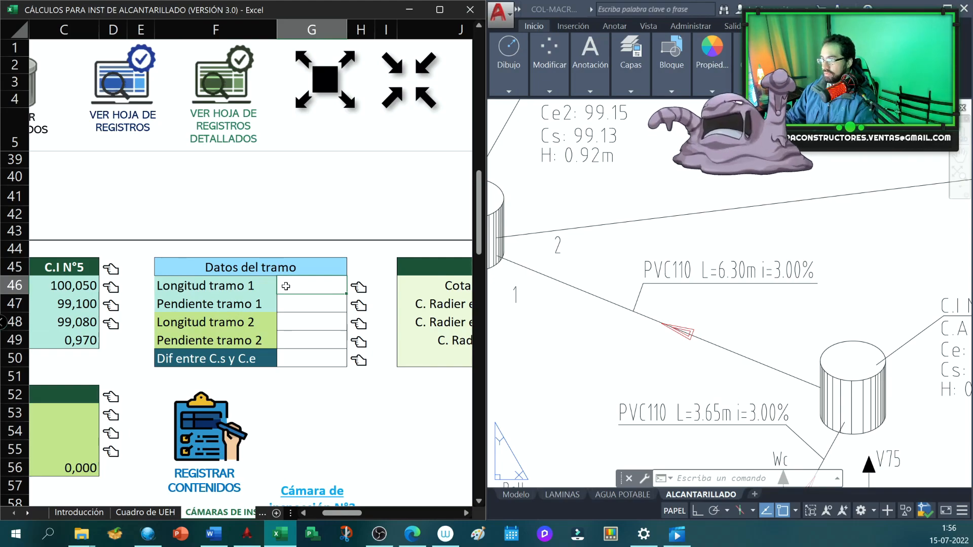
scroll(286, 286, left, 2)
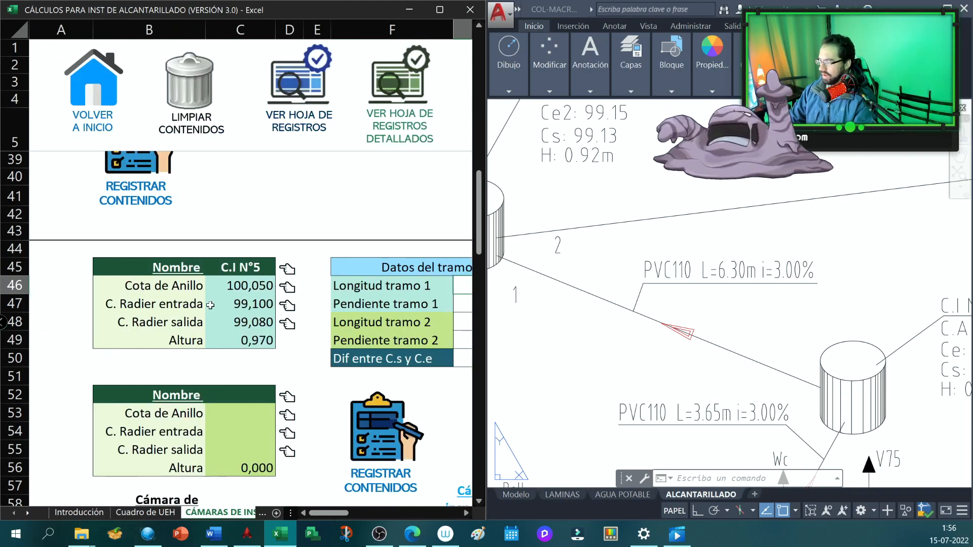
scroll(210, 304, right, 3)
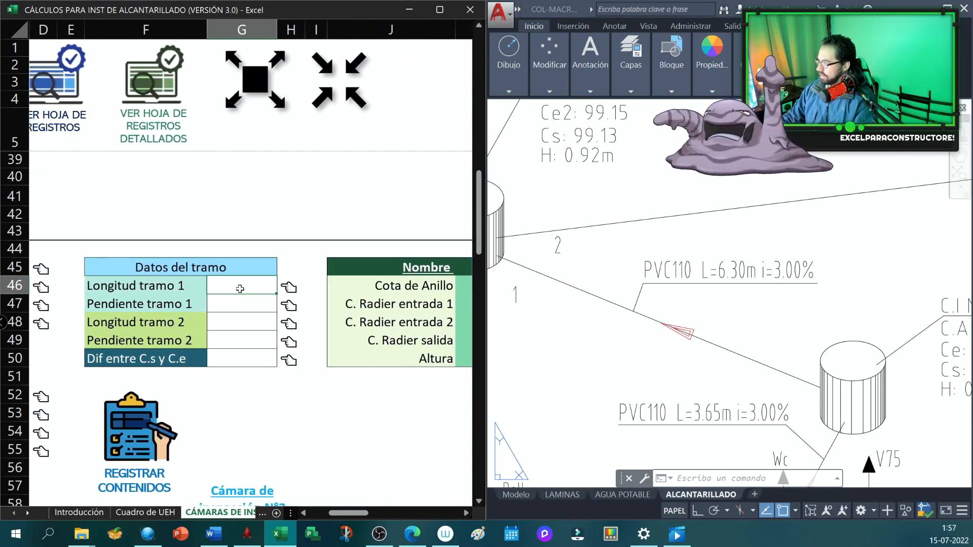
text(6,3)
key(Return)
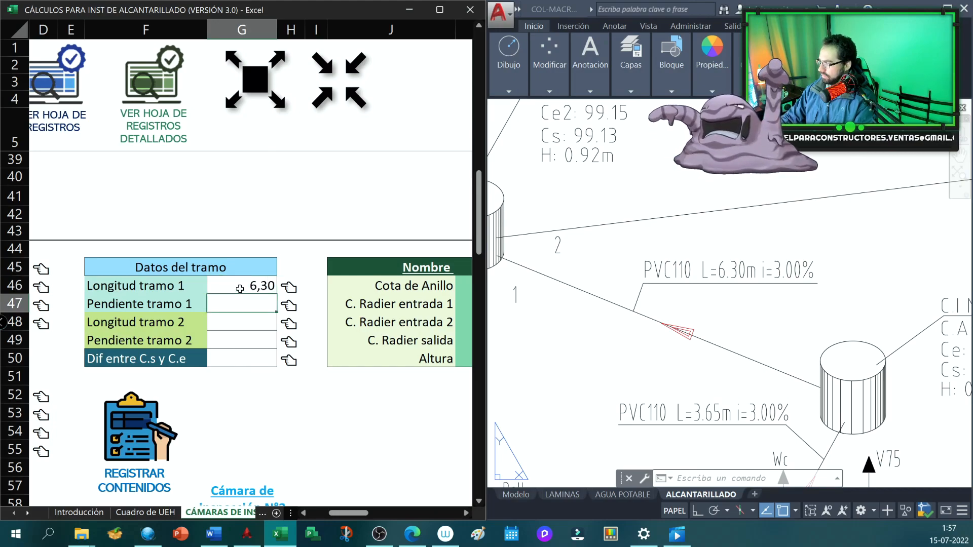
text(3)
key(Return)
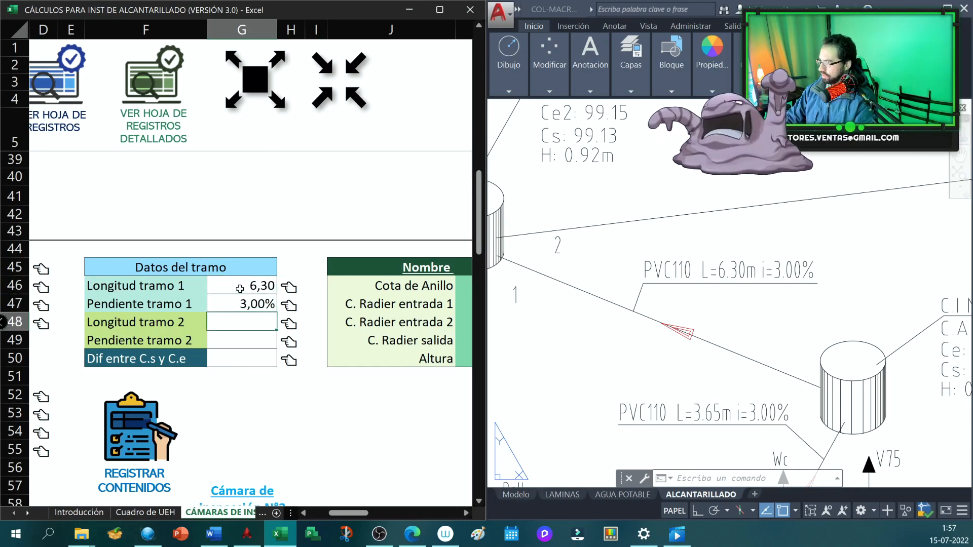
Locate the chamber at the far end of the 16.10 m pipe in the drawing and name the second chamber table C.I N°4
scroll(240, 289, right, 4)
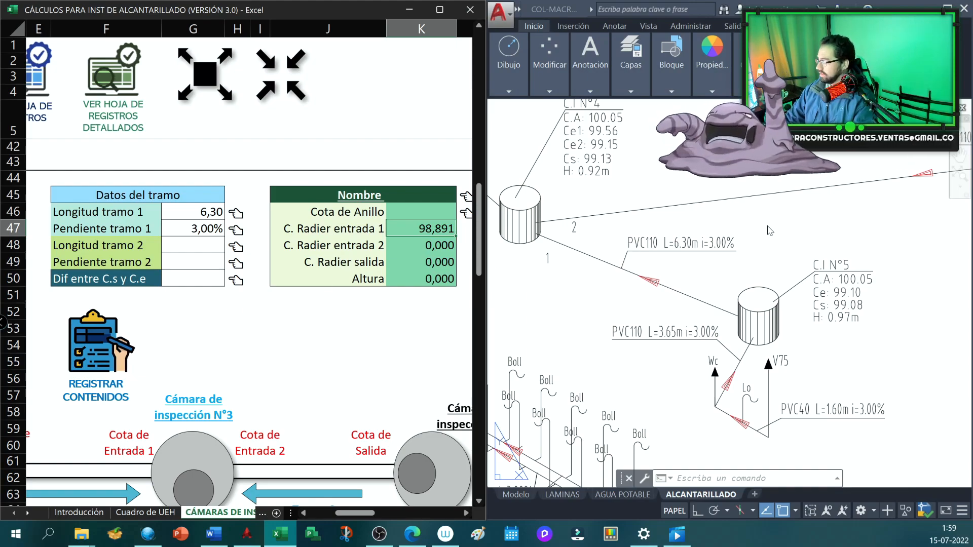
click(821, 208)
drag(821, 208, 505, 239)
scroll(858, 199, up, 2)
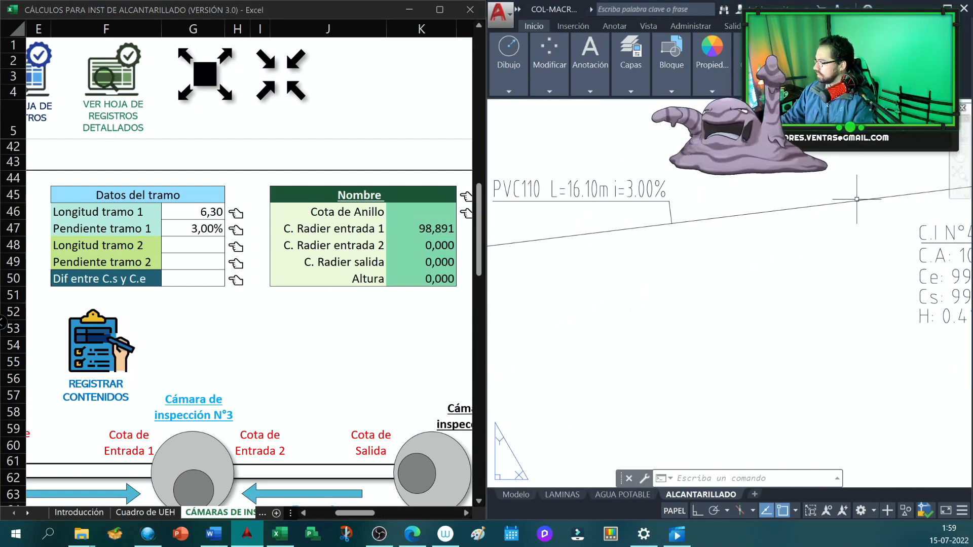
drag(858, 200, 625, 231)
scroll(629, 234, down, 2)
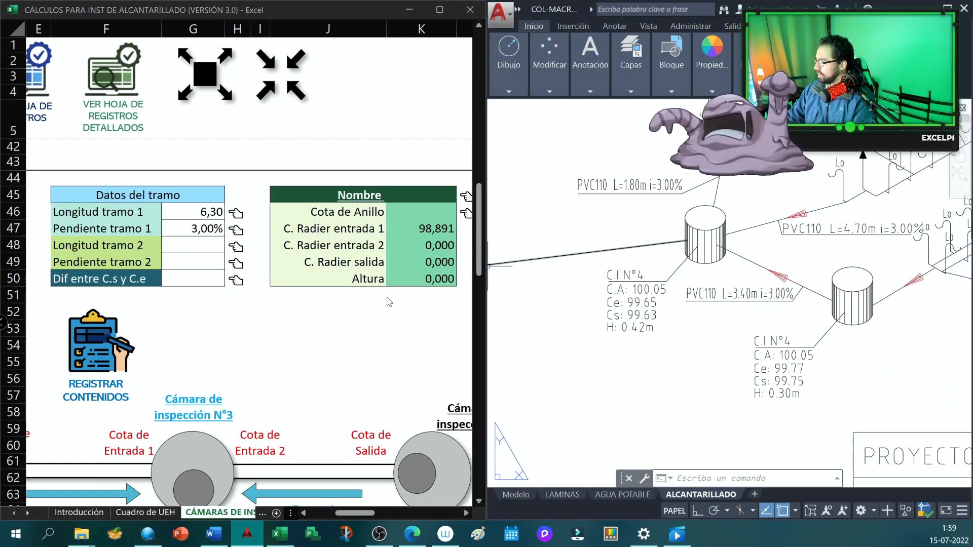
click(335, 316)
scroll(334, 316, left, 5)
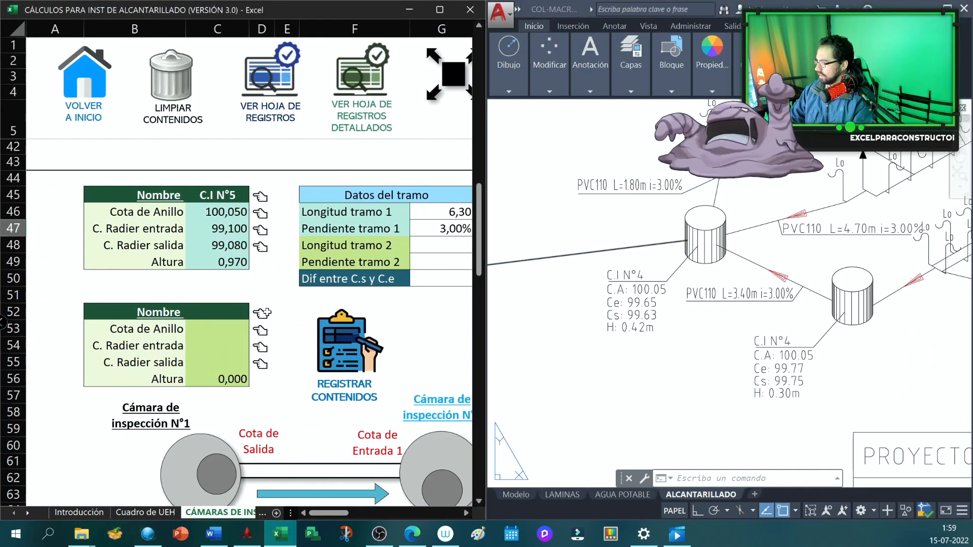
click(226, 311)
text(C)
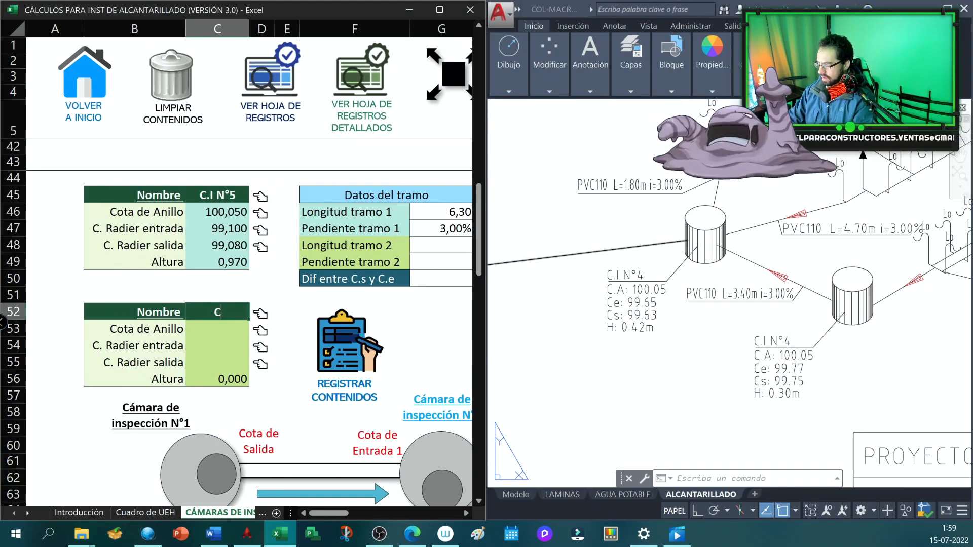
text(.I N)
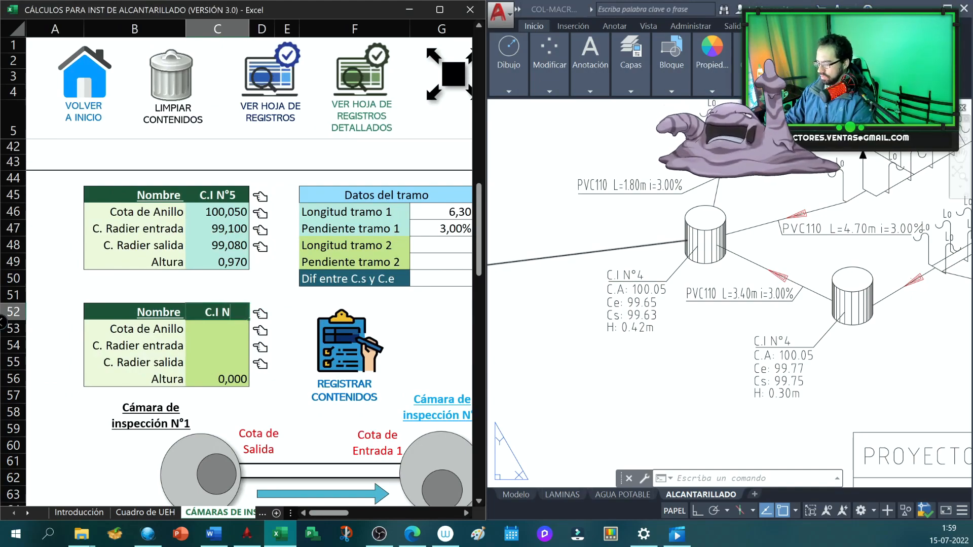
text(°4)
key(Return)
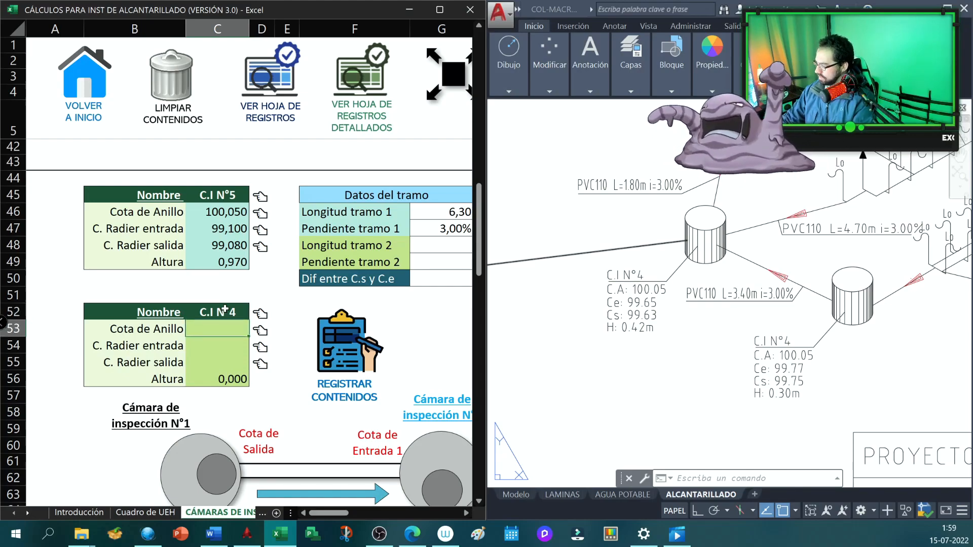
Fill in the C.I N°4 levels: Cota de Anillo 100,05, C. Radier entrada 99,65 and C. Radier salida 99,63
text(100,05)
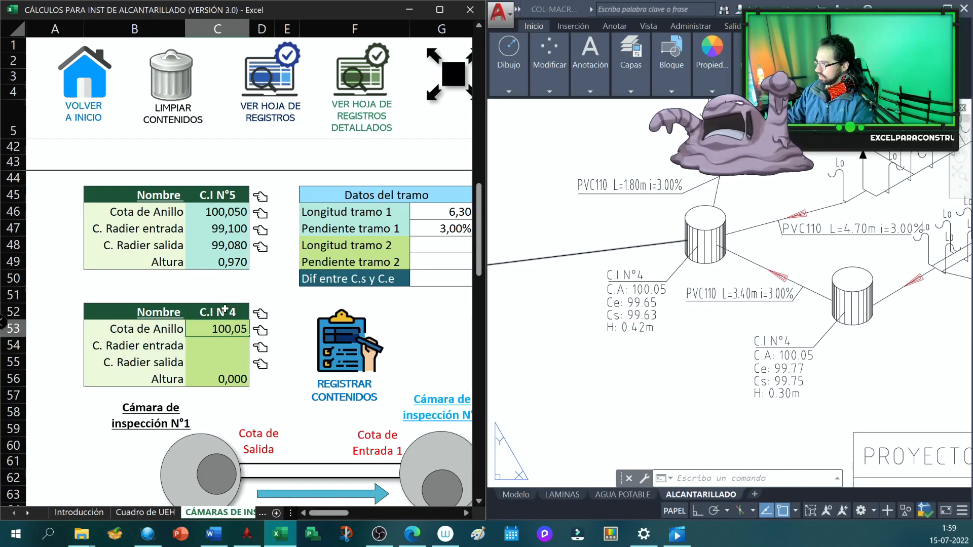
key(Return)
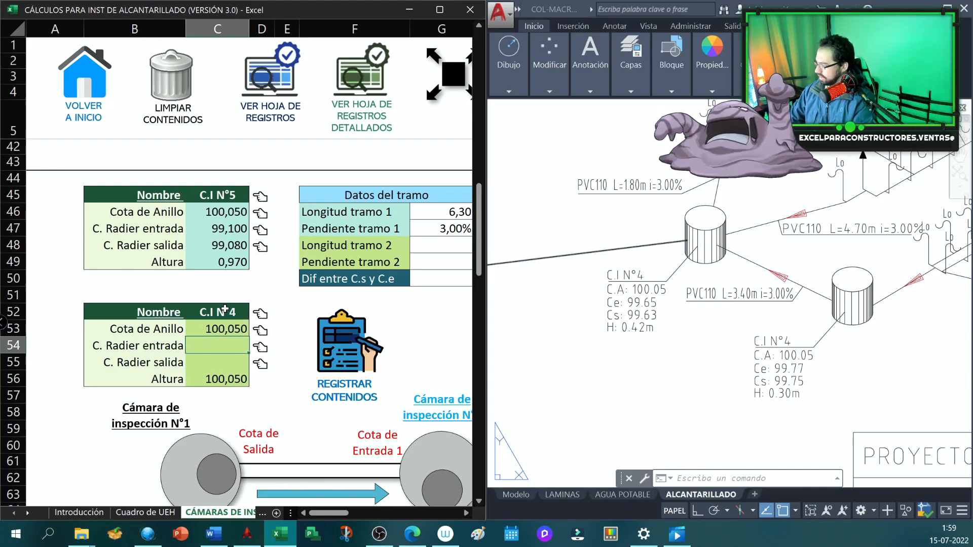
text(99,65)
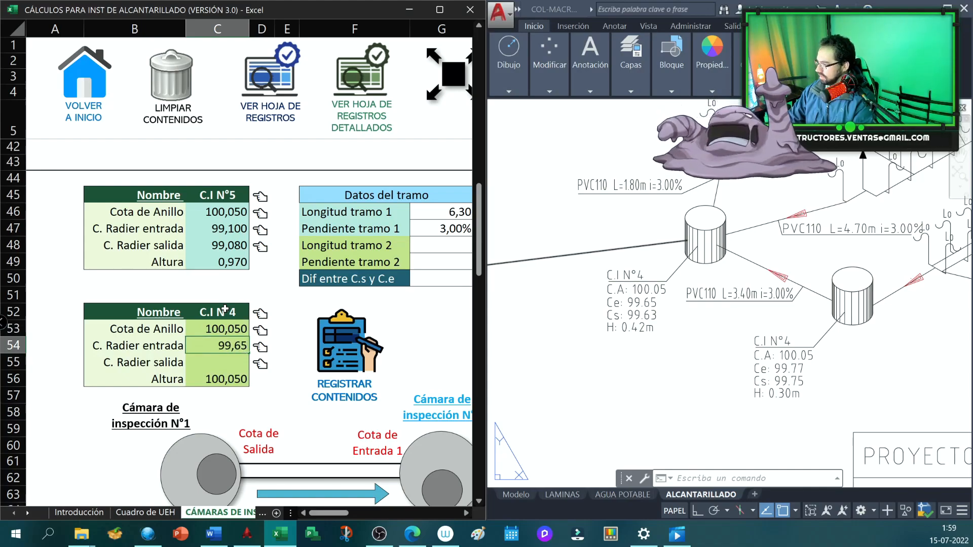
key(Return)
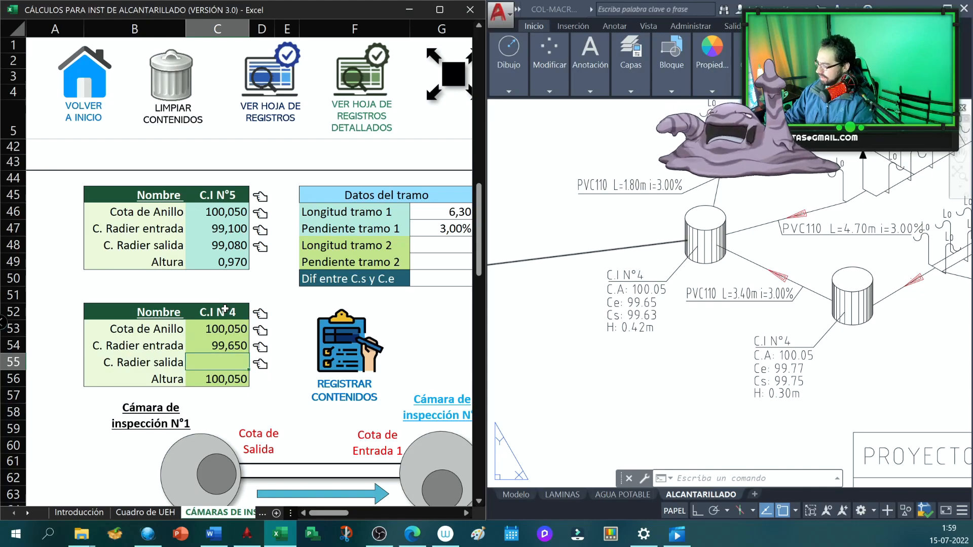
text(99,63)
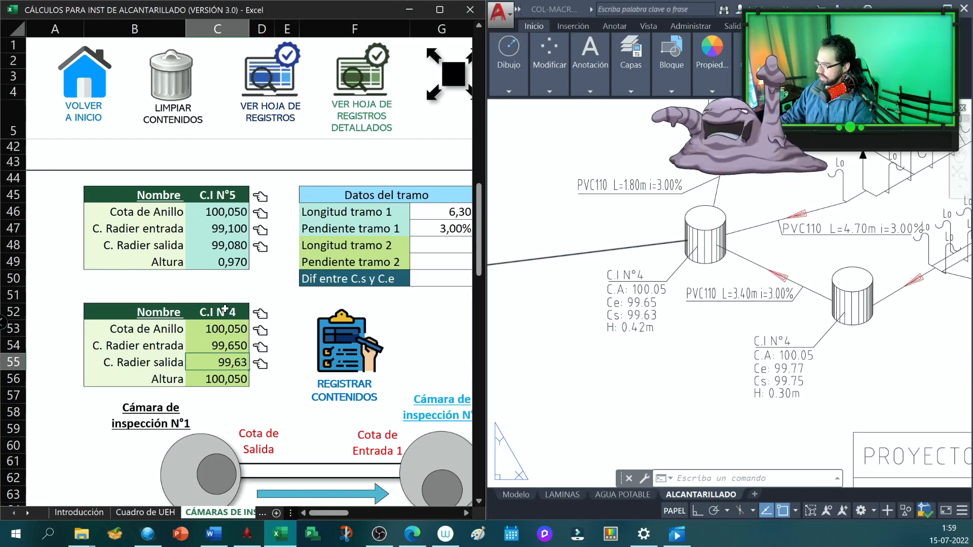
key(Return)
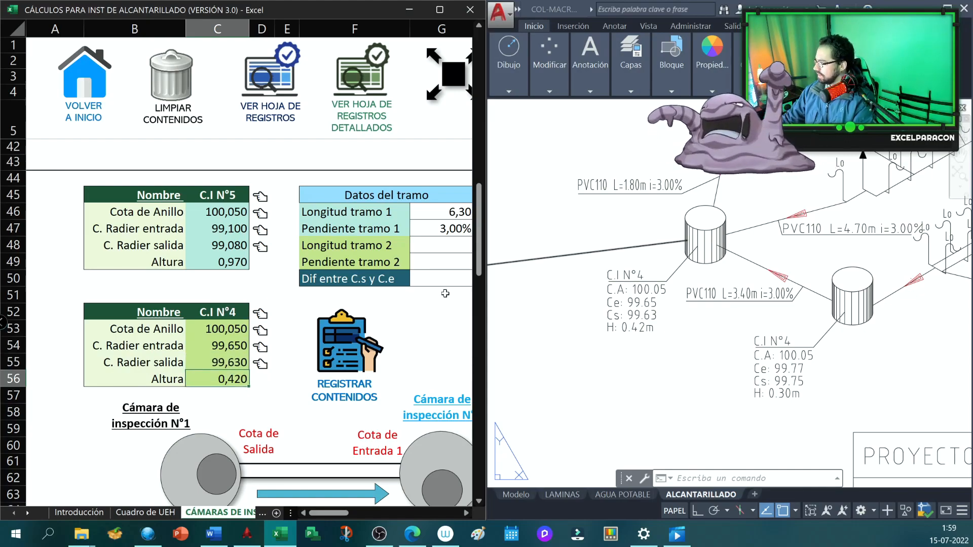
Enter the second section's data in Datos del tramo: Longitud tramo 2 as 16,1 and Pendiente tramo 2 as 3%
click(581, 298)
drag(549, 291, 825, 274)
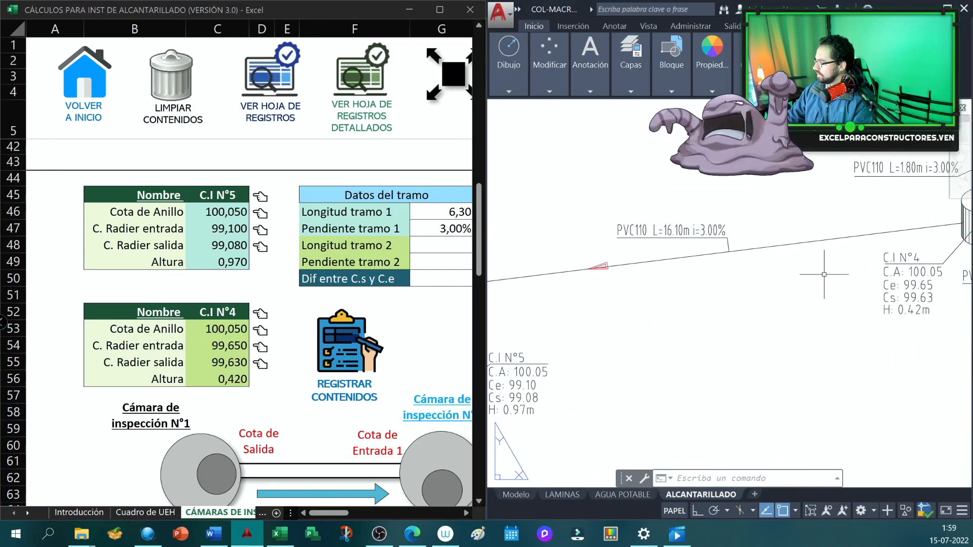
click(424, 250)
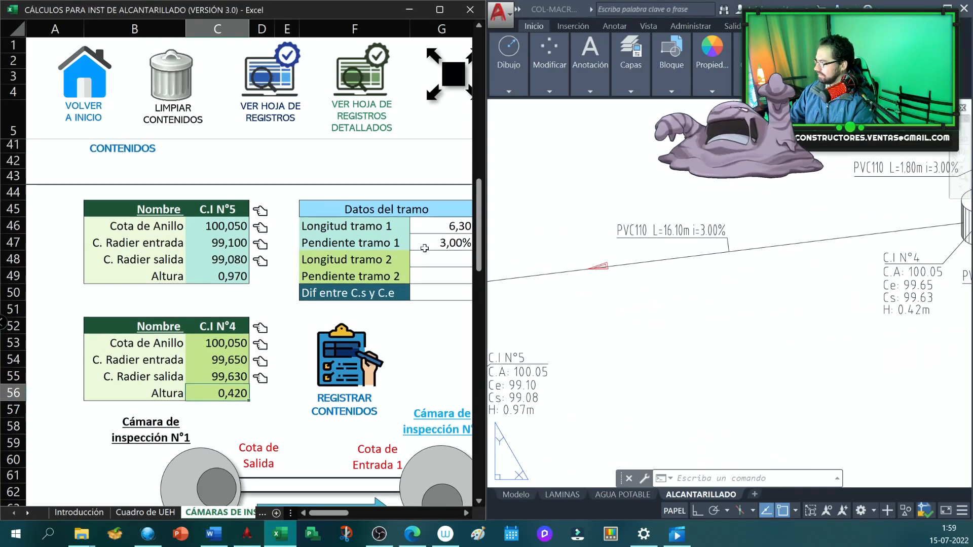
click(424, 250)
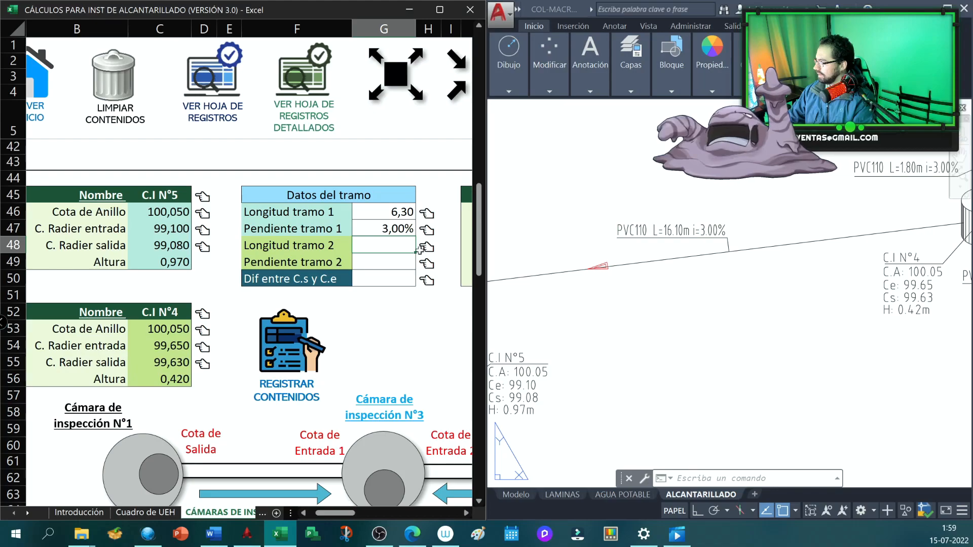
text(16,)
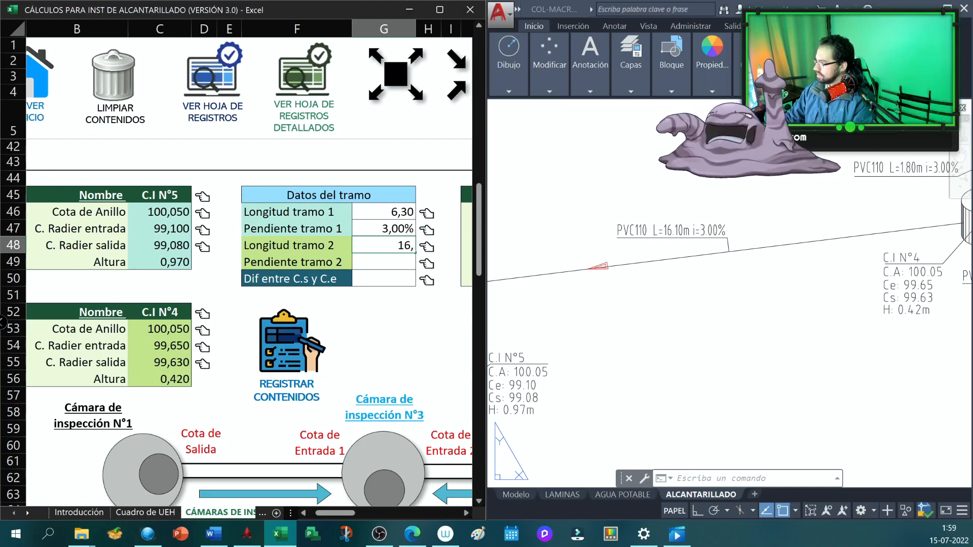
text(1)
key(Return)
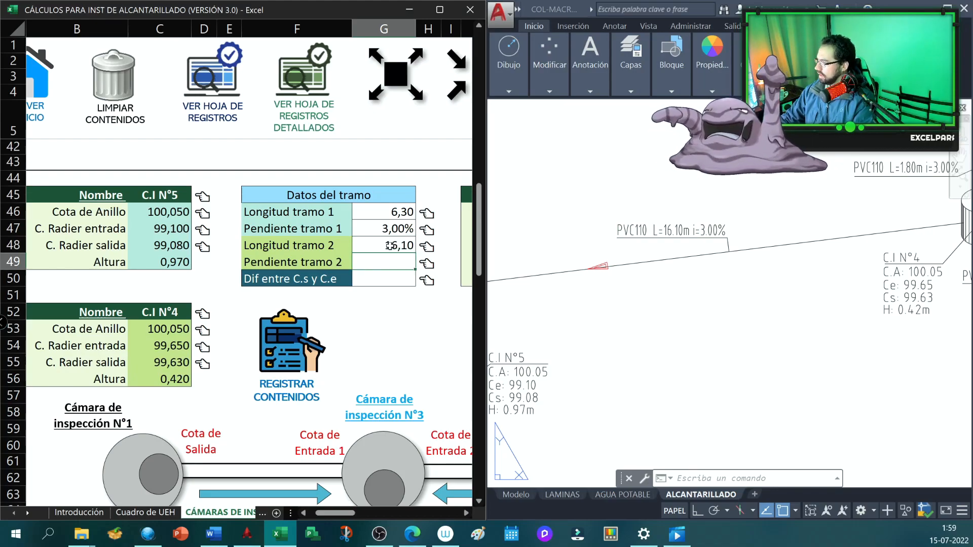
text(3)
key(Return)
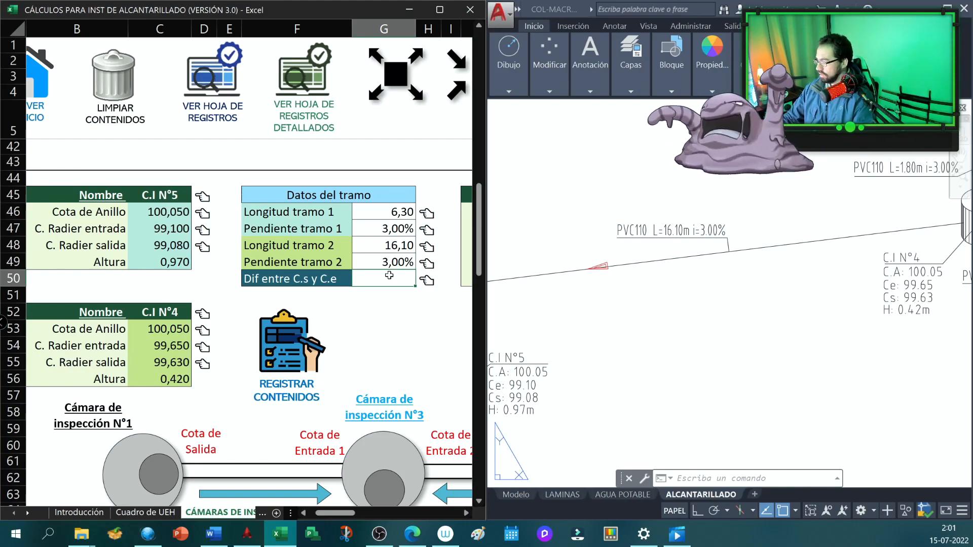
Switch to the NCh1105 PDF in Edge, highlight clauses 7.3.3 and 7.3.2 on the required level difference, and return to Excel
click(412, 533)
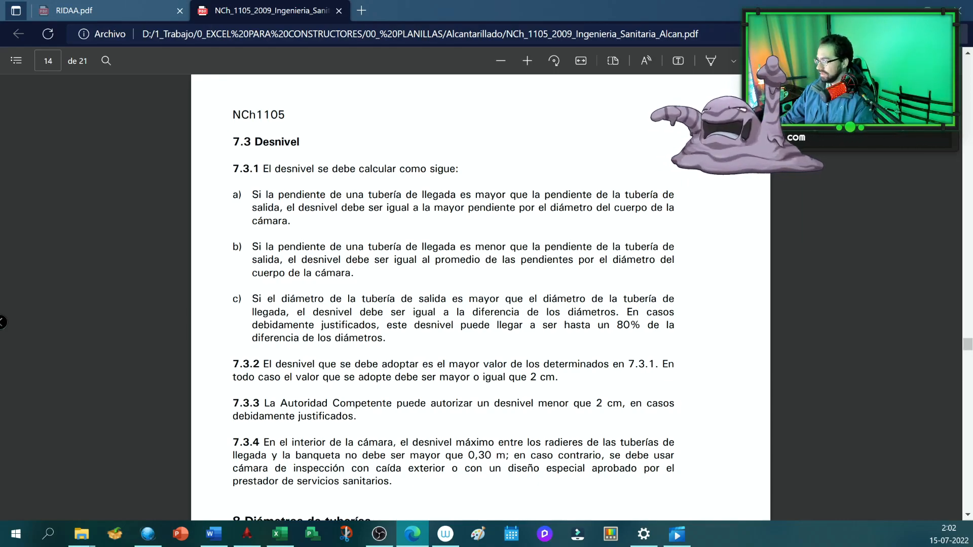
drag(264, 403, 358, 416)
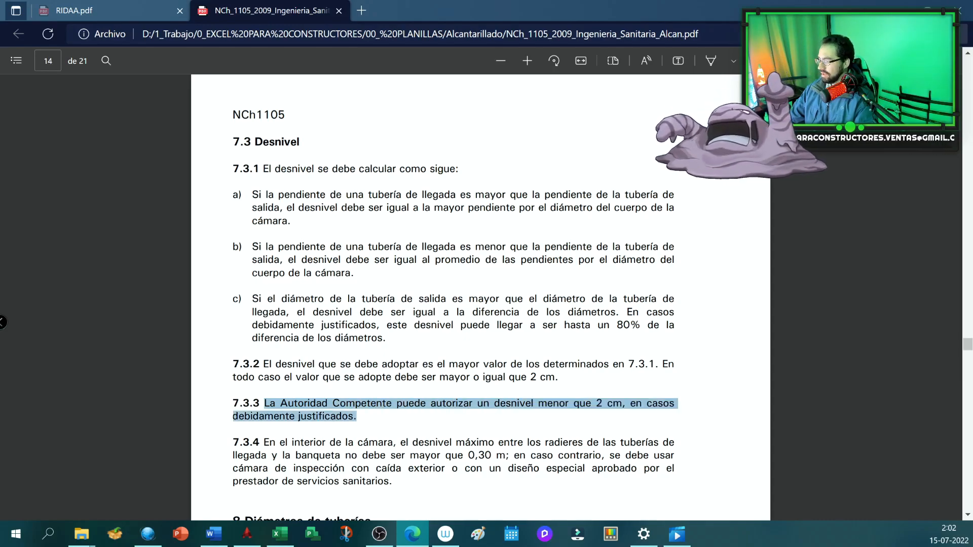
click(289, 364)
drag(263, 364, 558, 378)
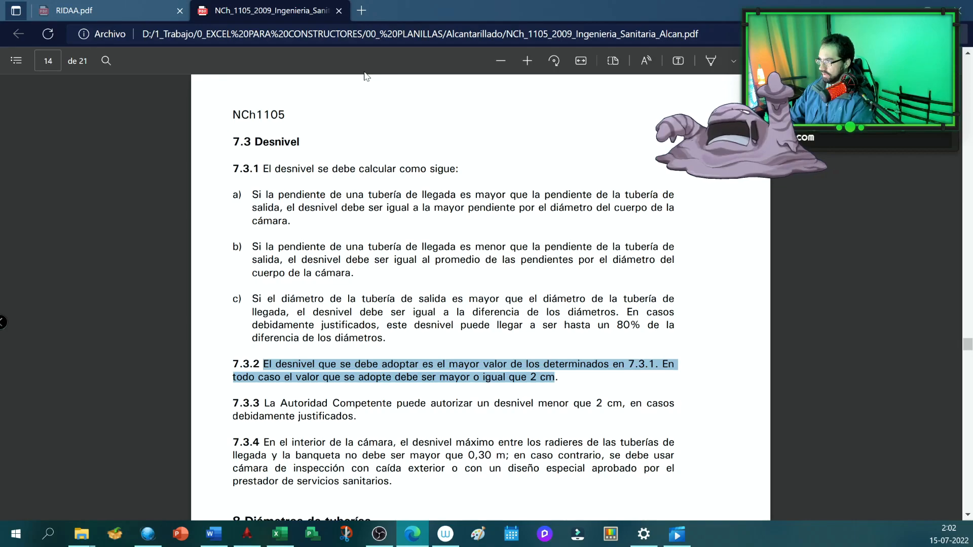
click(901, 5)
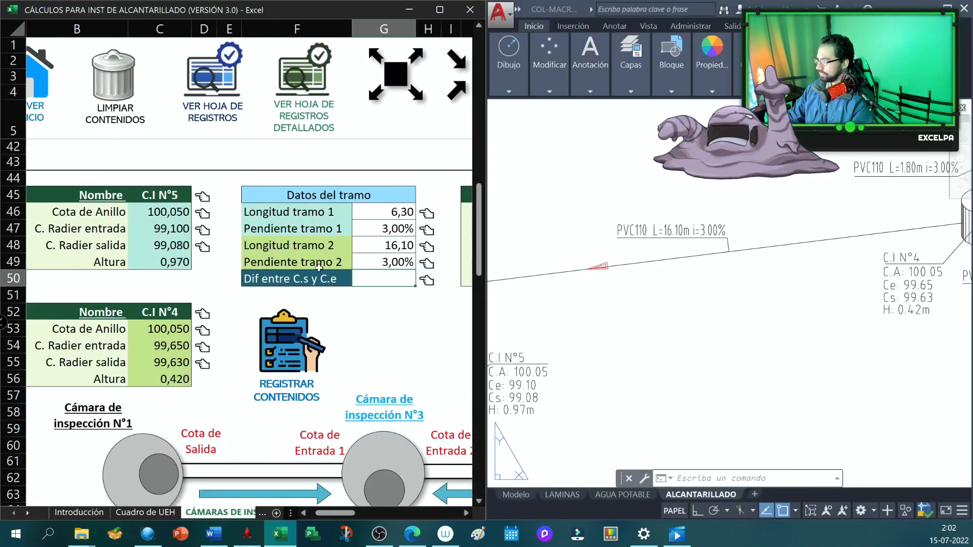
Set Dif entre C.s y C.e in Datos del tramo to 0,02
text(0,05)
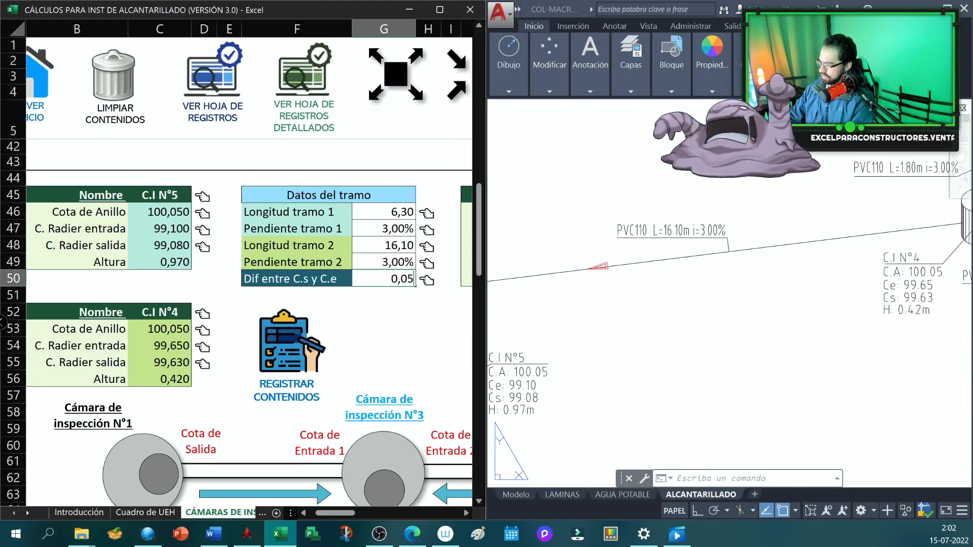
key(BackSpace)
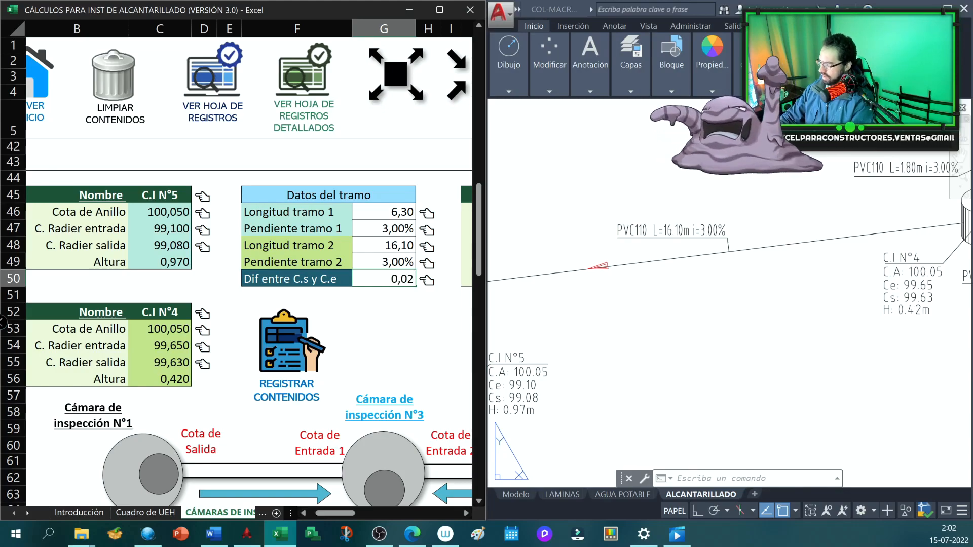
text(2)
key(Tab)
Go from Datos del tramo to the resulting chamber's table and select its empty Cota de Anillo cell
key(Tab)
key(Tab)
key(Tab)
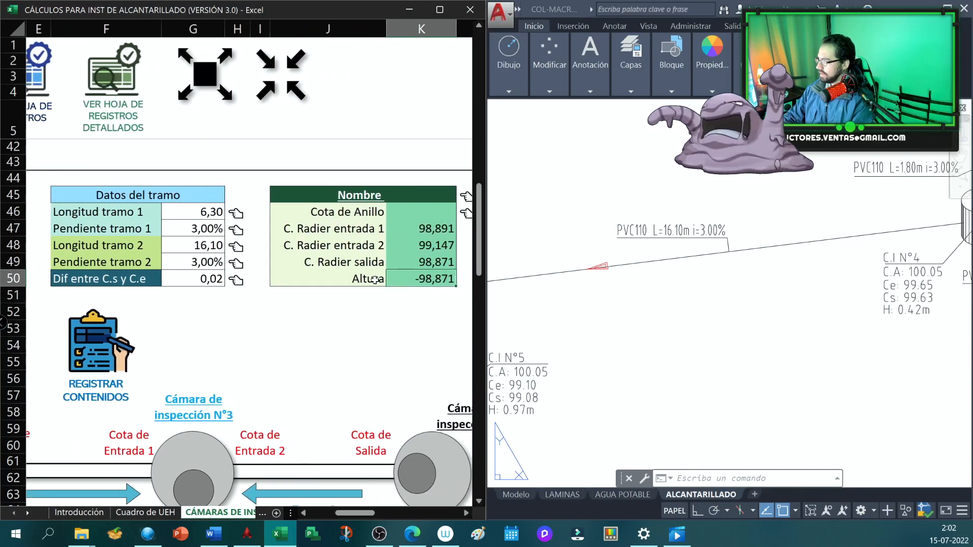
key(Up)
key(Up)
key(Up)
key(Up)
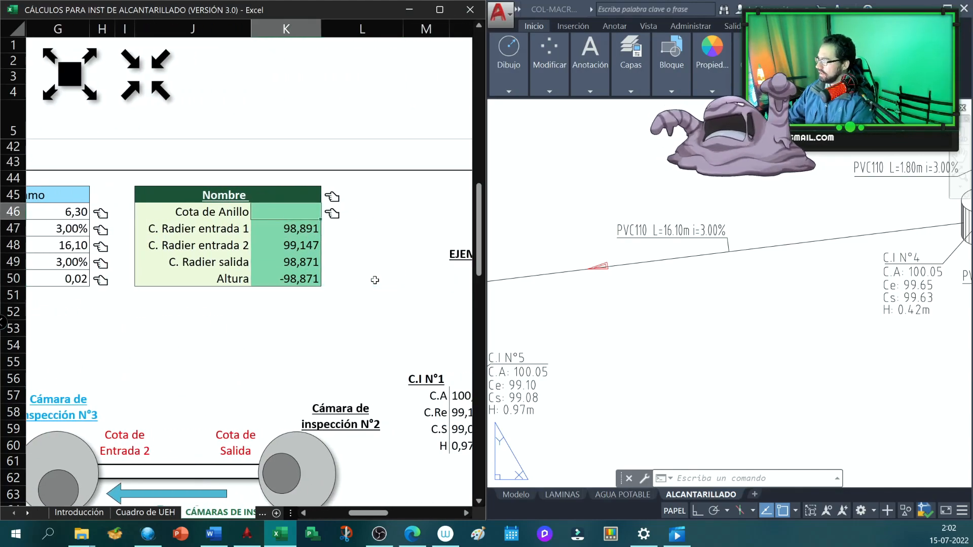
Switch to the AutoCAD drawing and examine the name and levels of the chamber that receives the 6.30 m and 16.10 m pipes
click(561, 277)
scroll(802, 264, down, 3)
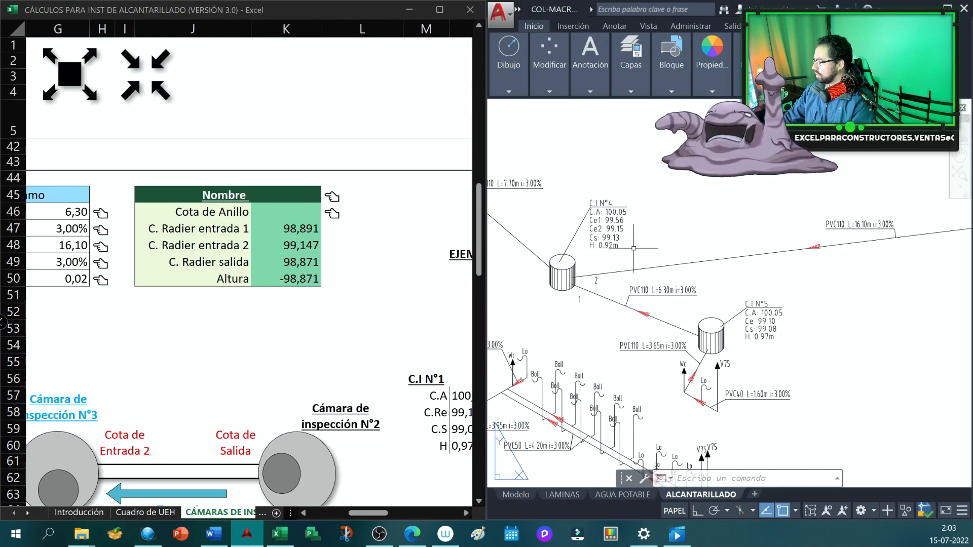
drag(634, 248, 449, 283)
drag(562, 253, 813, 227)
scroll(651, 217, up, 8)
scroll(671, 217, down, 6)
scroll(674, 216, down, 6)
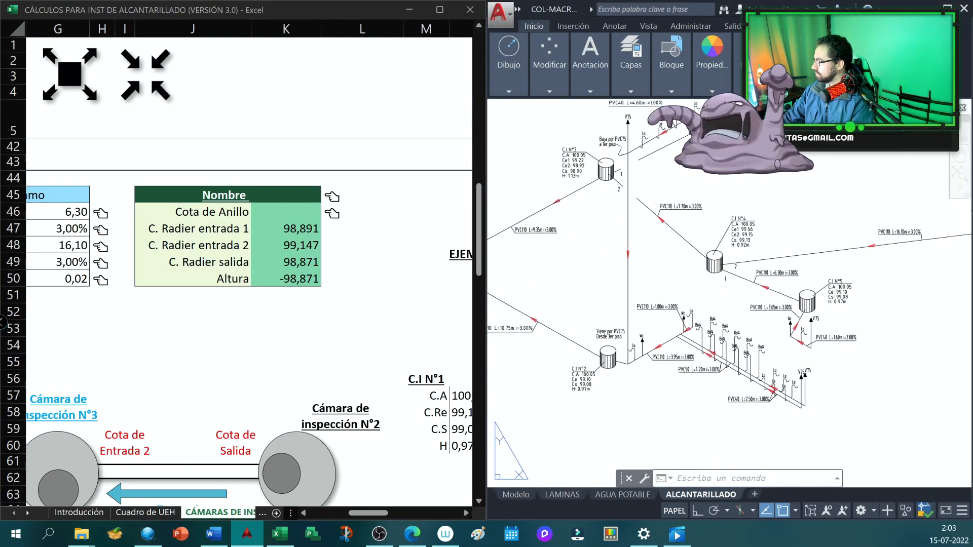
scroll(745, 230, up, 6)
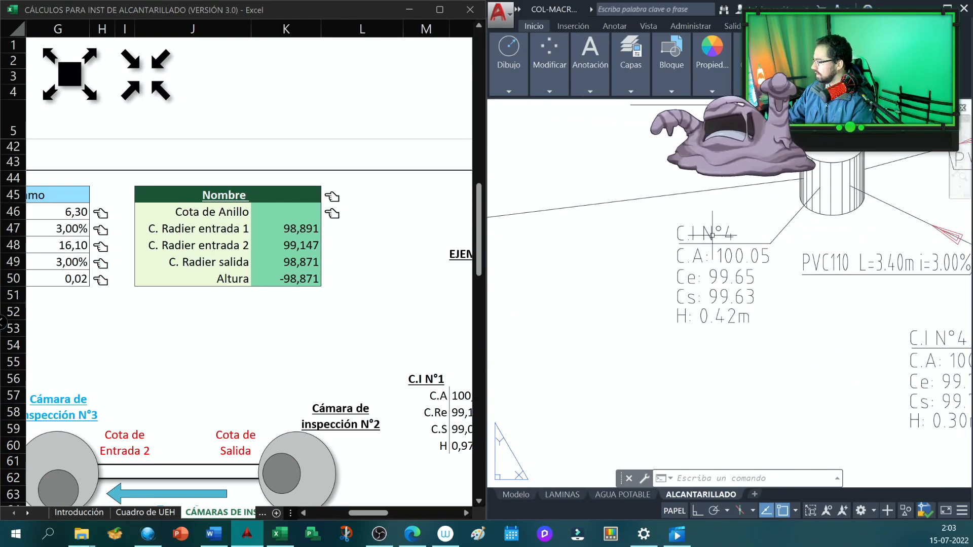
scroll(712, 227, down, 2)
mouse_move(711, 227)
mouse_down()
mouse_move(649, 287)
mouse_move(738, 229)
mouse_move(883, 216)
mouse_up()
drag(590, 218, 769, 225)
scroll(656, 187, up, 8)
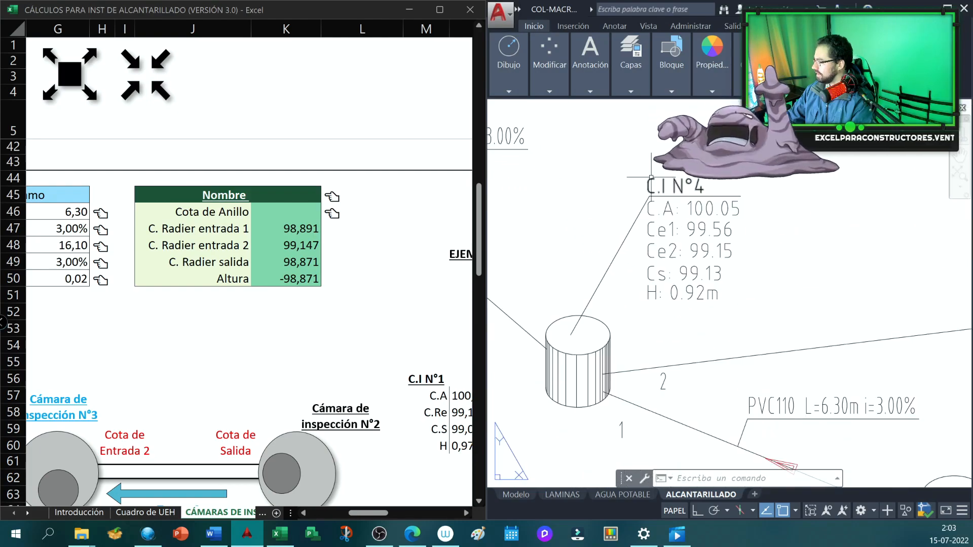
Back in Excel, name the resulting chamber C.I N°3 and set its Cota de Anillo to 100,05
click(298, 208)
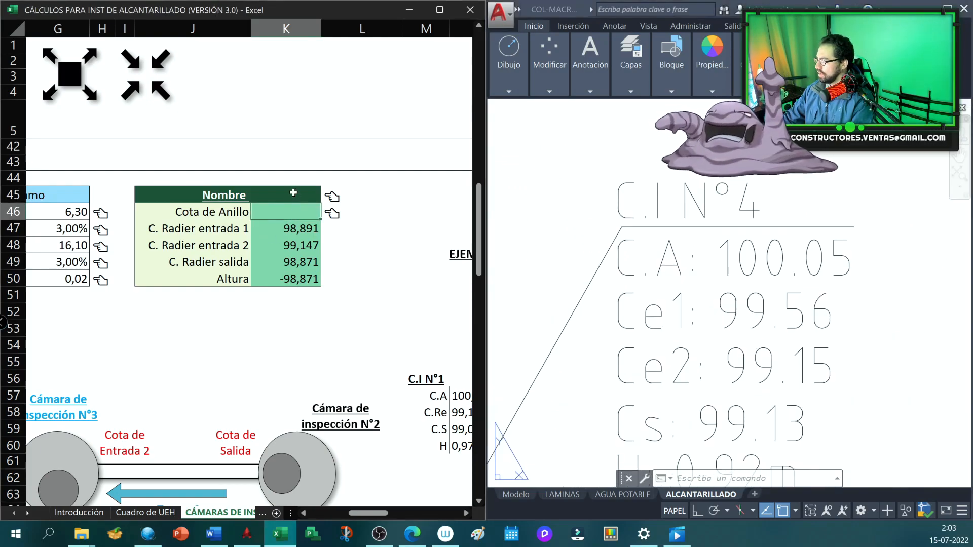
click(285, 197)
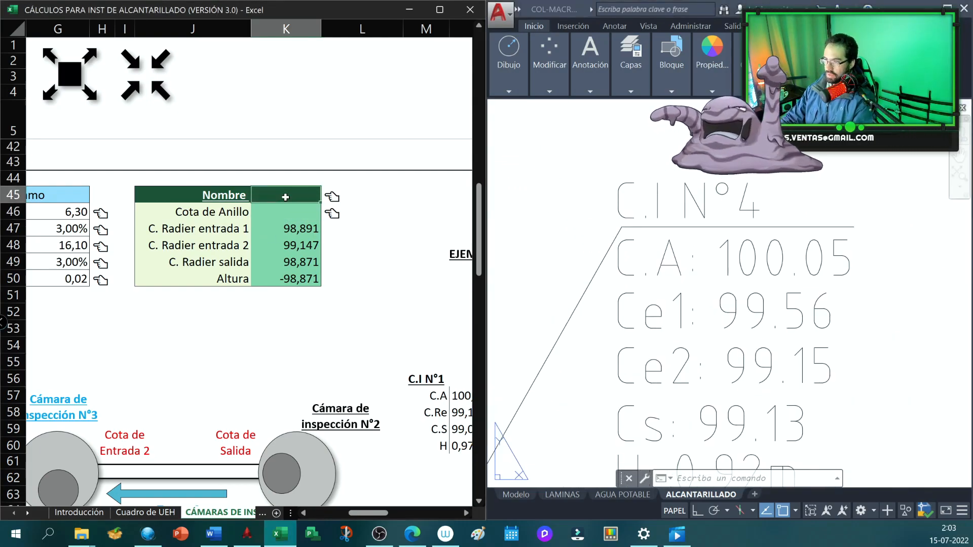
text(C.I)
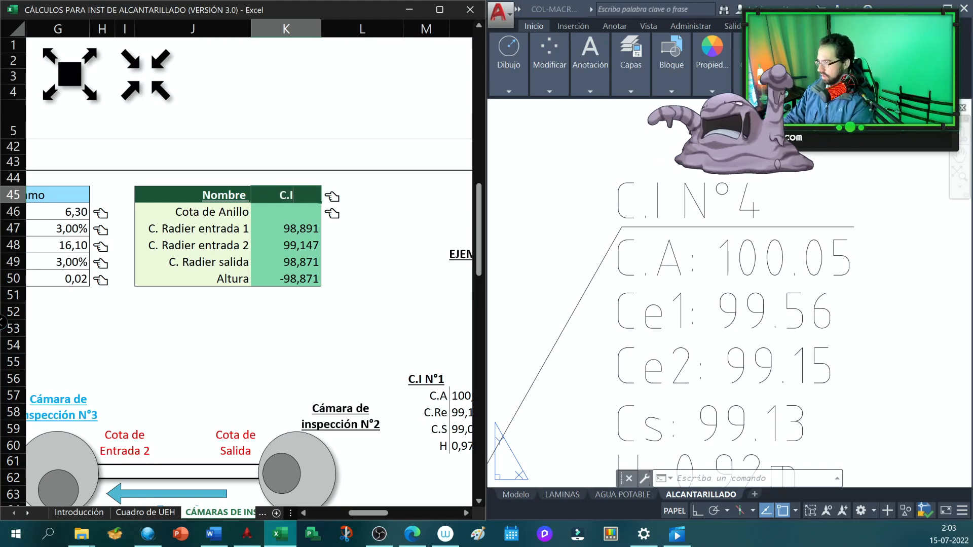
text( N)
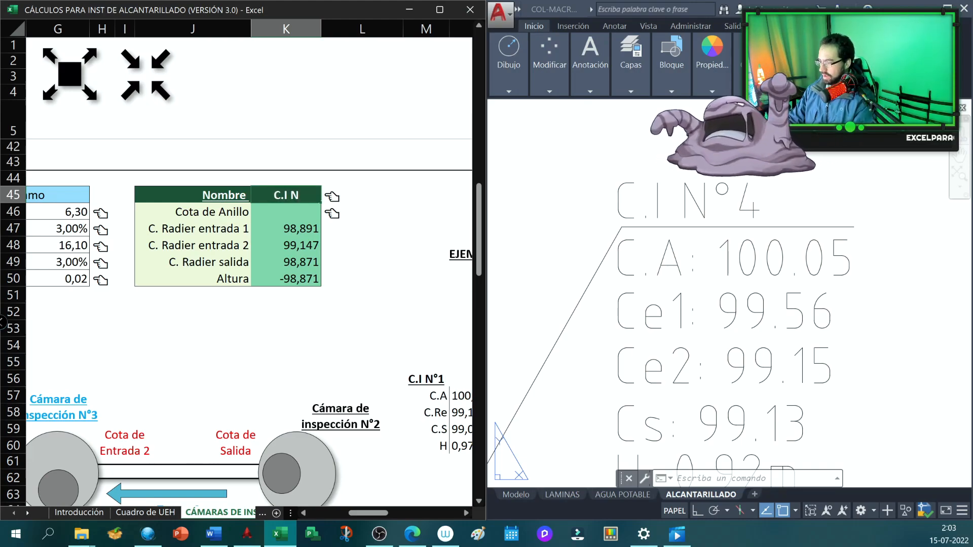
text(°)
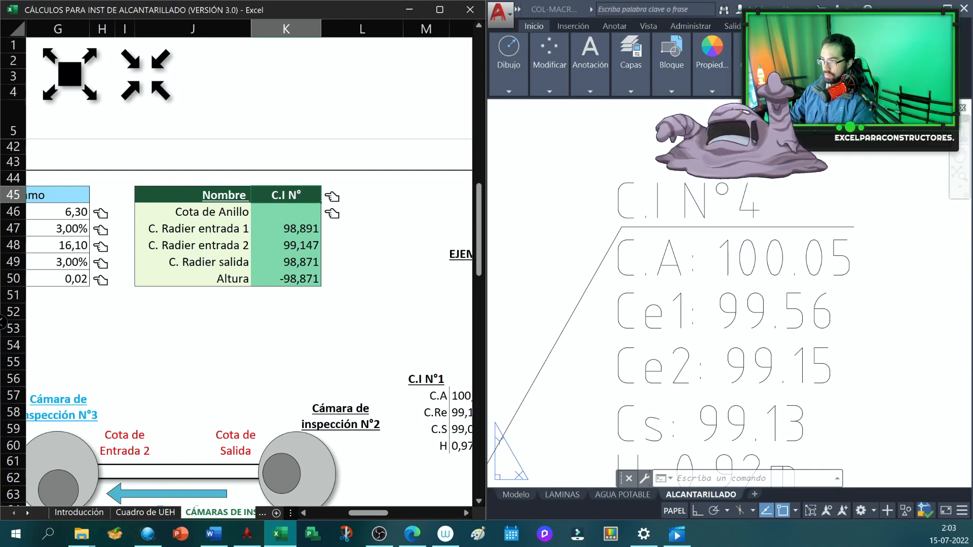
text(3)
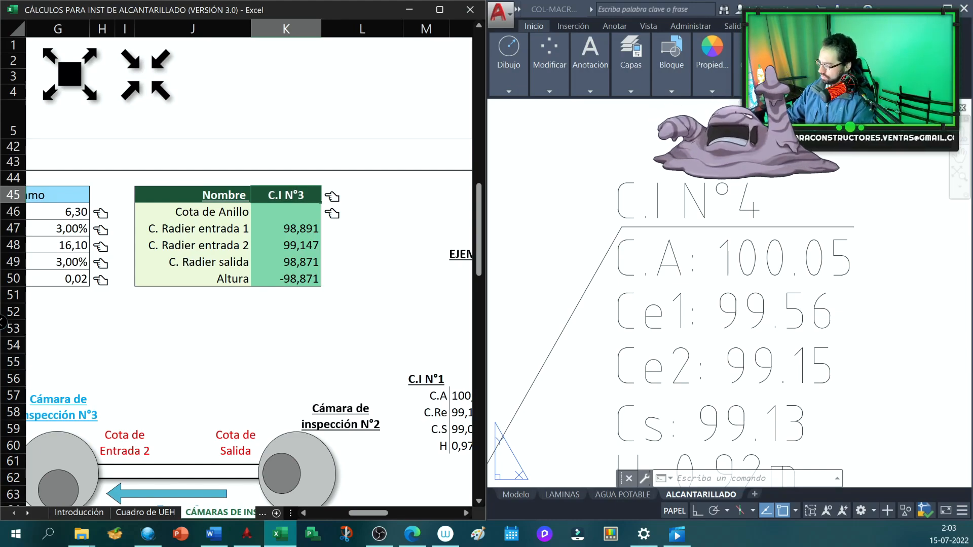
key(Return)
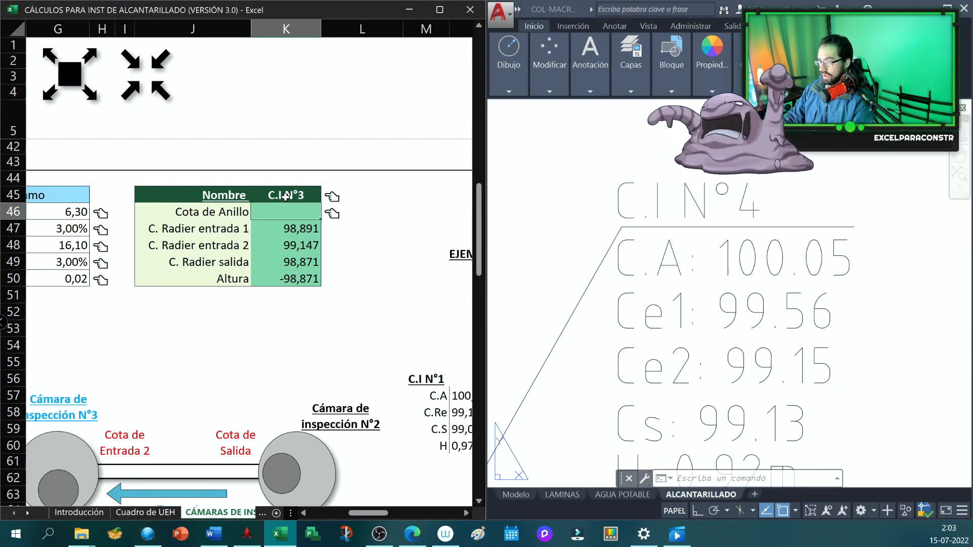
text(100,05)
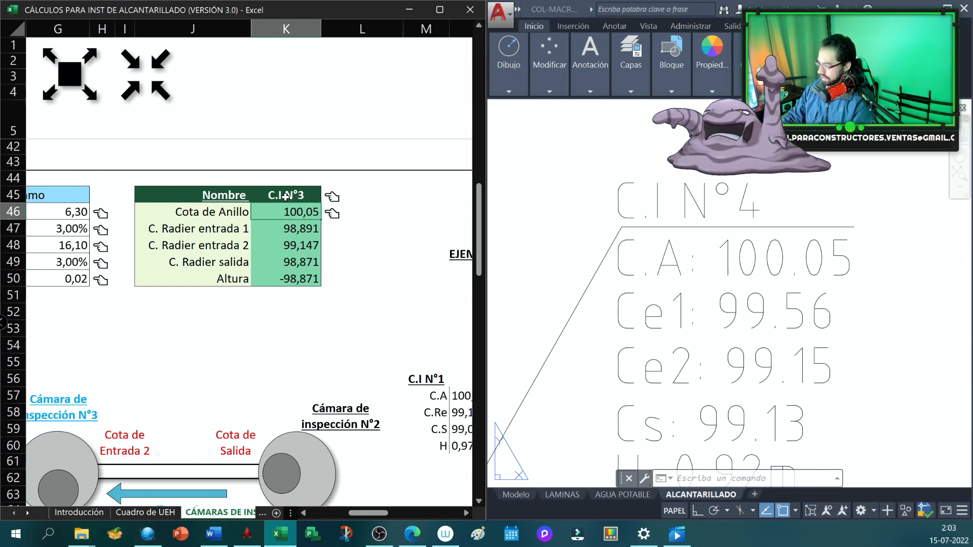
key(Return)
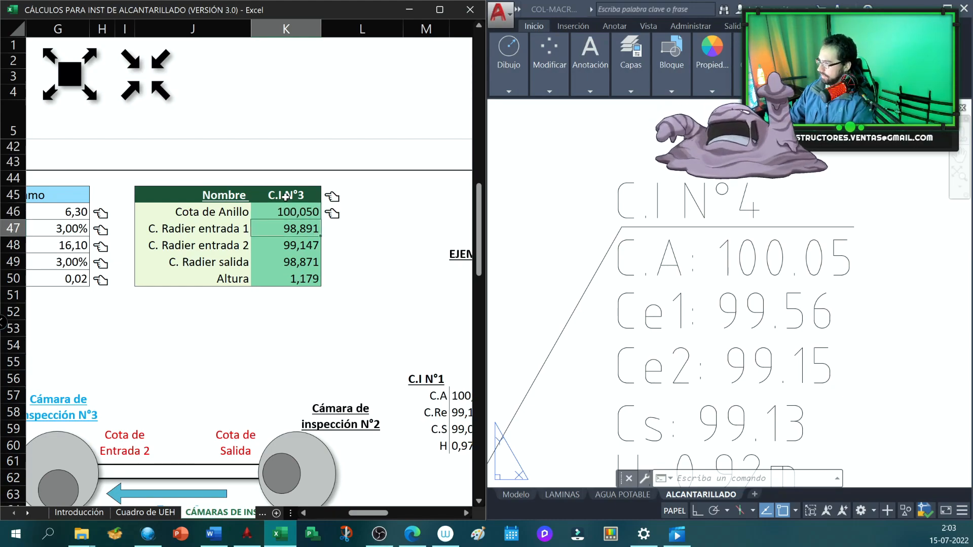
Compare the calculated C. Radier entrada 1, entrada 2 and salida of C.I N°3 with the two-inlet chamber's label in the drawing
click(592, 316)
scroll(591, 319, down, 2)
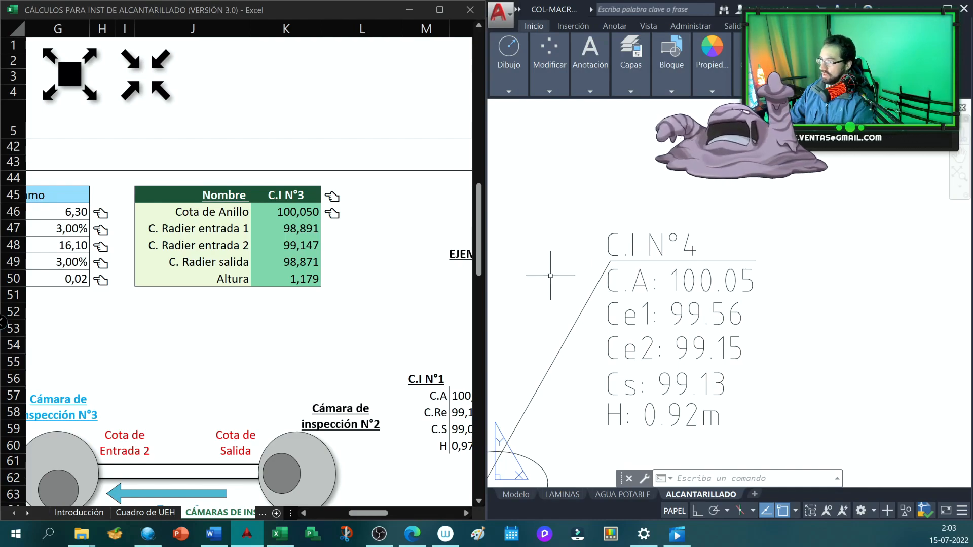
click(309, 230)
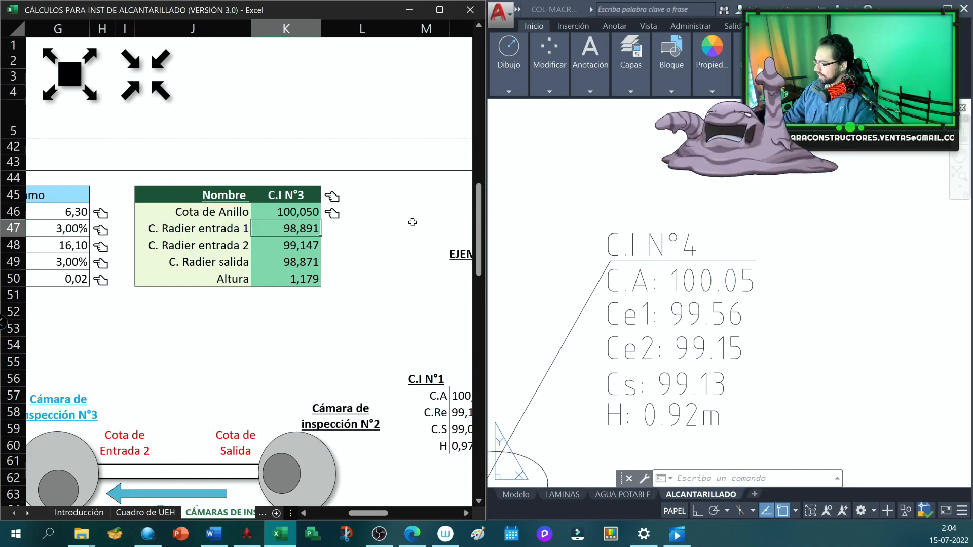
click(312, 242)
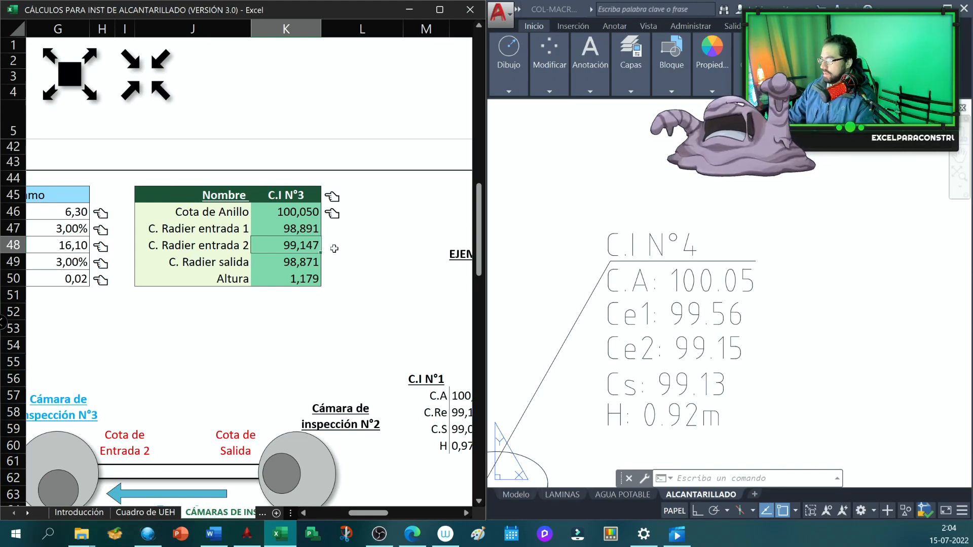
click(310, 232)
click(306, 244)
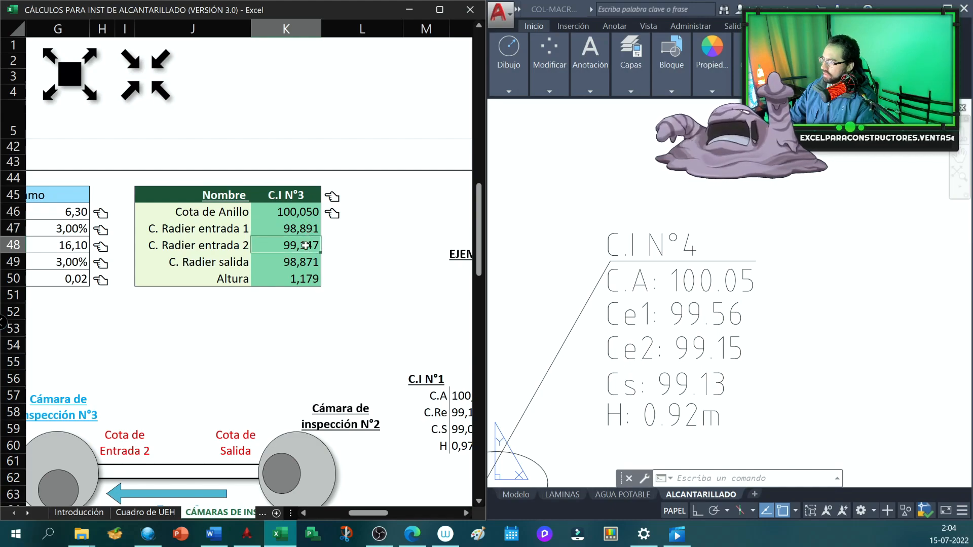
click(299, 229)
click(298, 243)
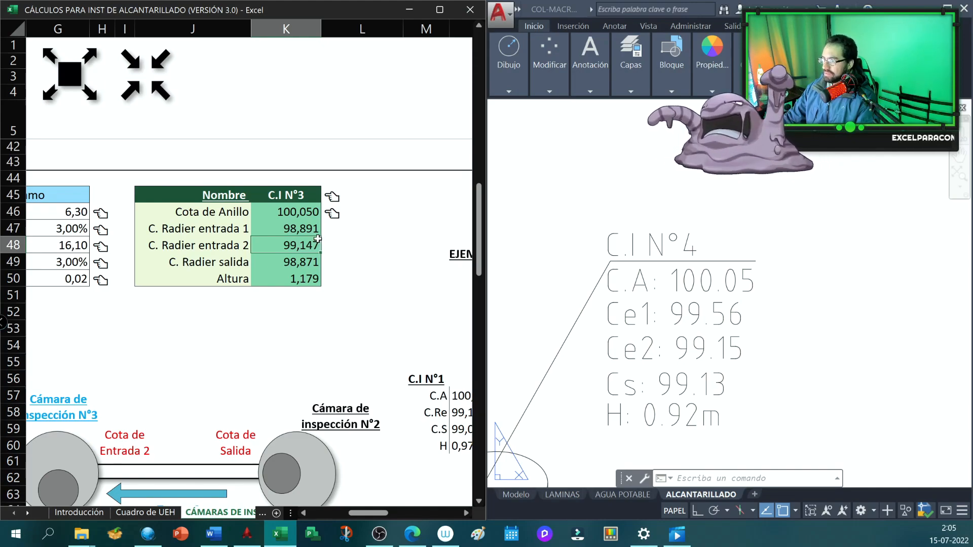
click(307, 230)
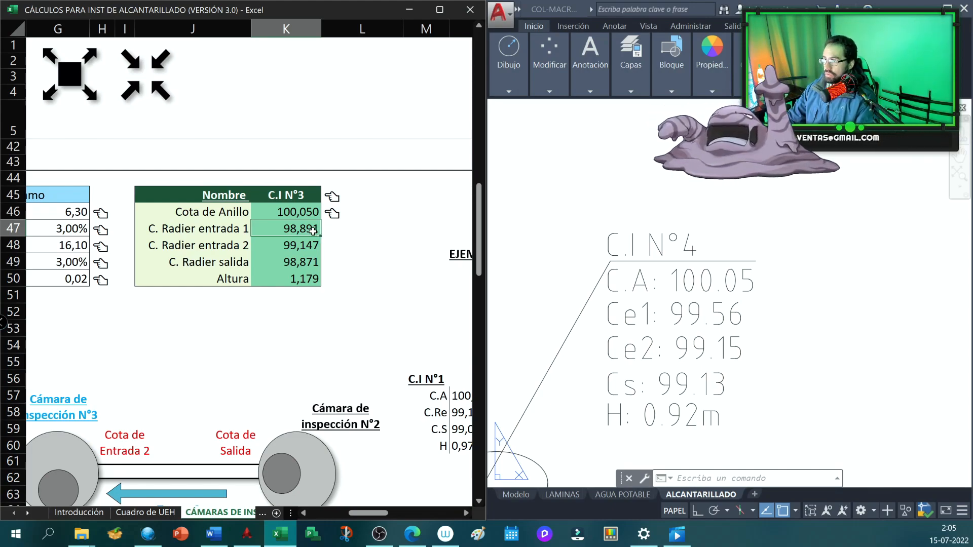
click(306, 263)
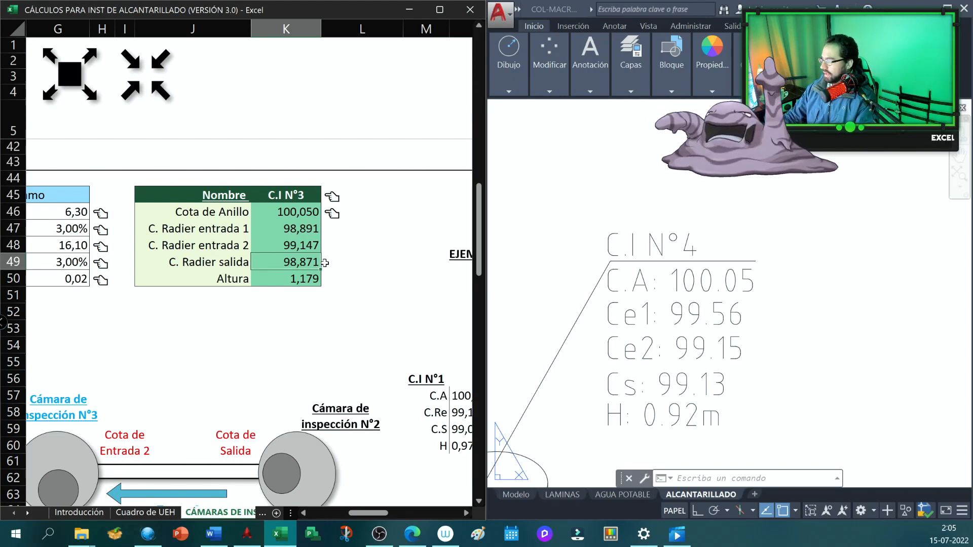
In the AutoCAD drawing, review the two-inlet chamber's levels and the 6.30 m section arriving from C.I N°5
click(746, 379)
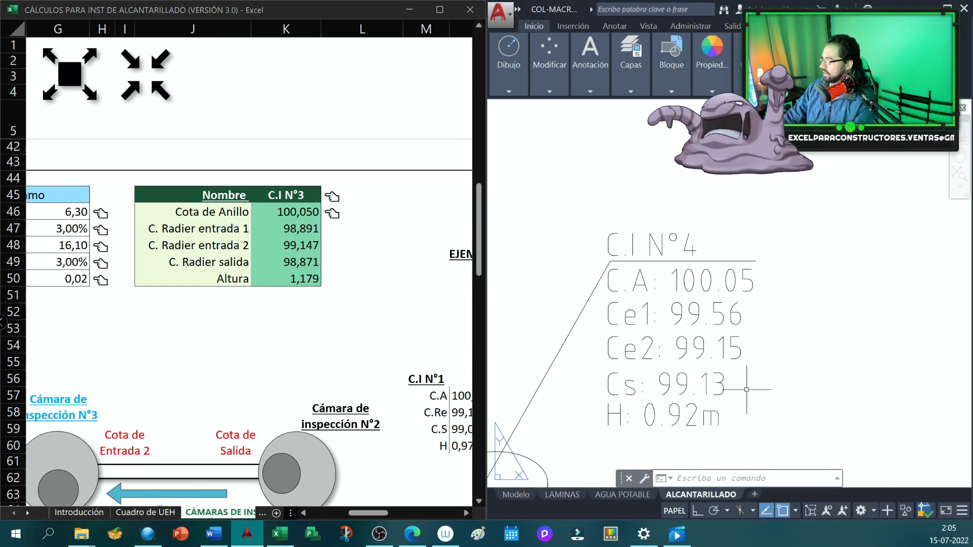
drag(713, 378, 706, 301)
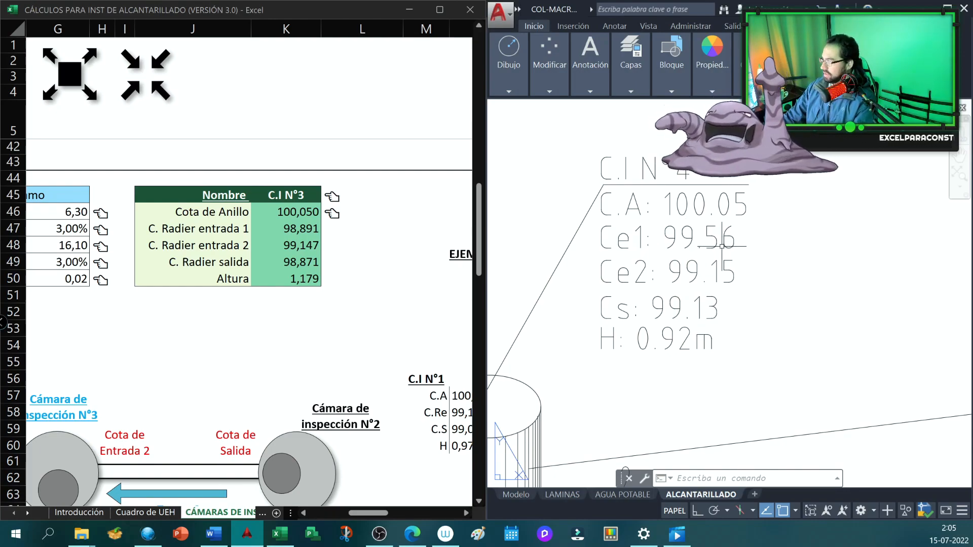
scroll(664, 253, down, 6)
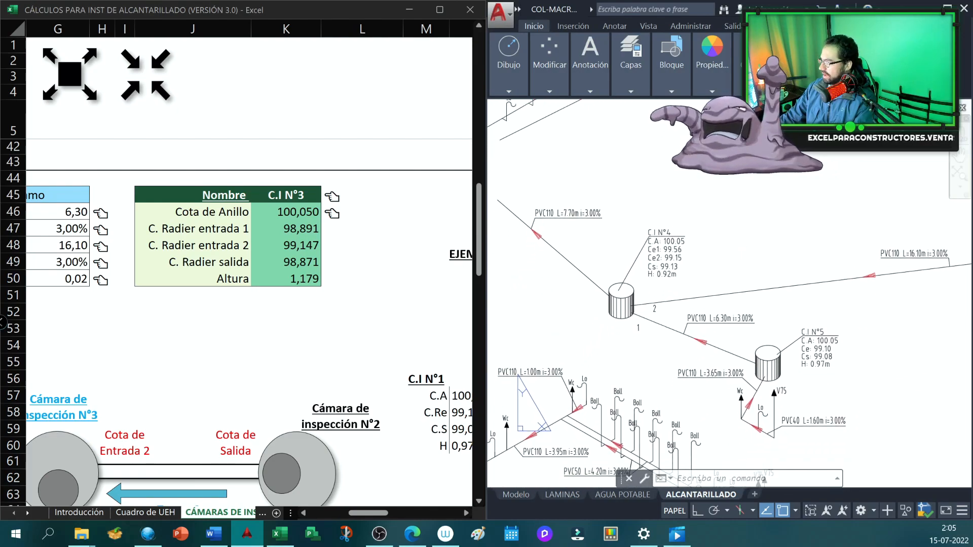
scroll(663, 321, up, 2)
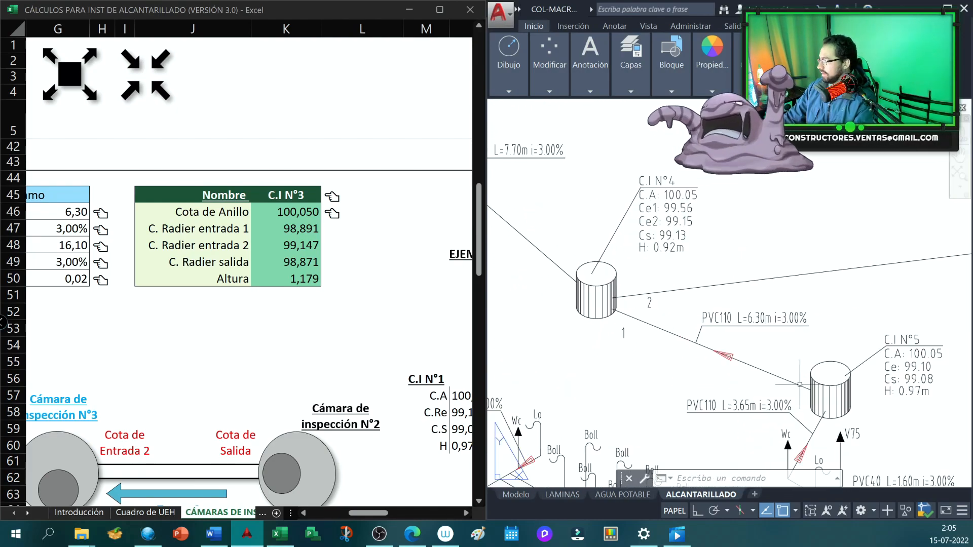